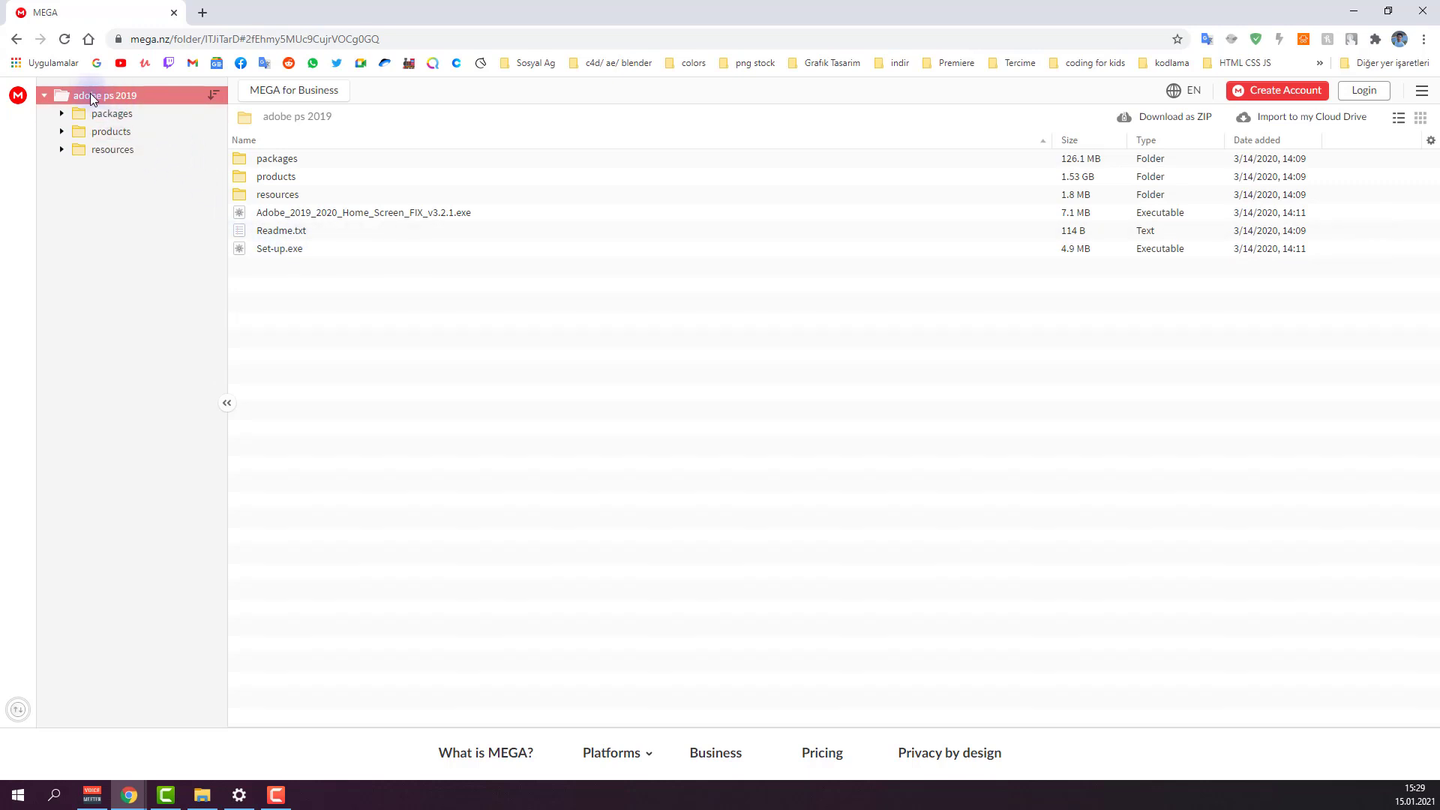
Open the download options for the adobe ps 2019 folder on MEGA.
{"action": "right_click", "coordinate": [139, 95]}
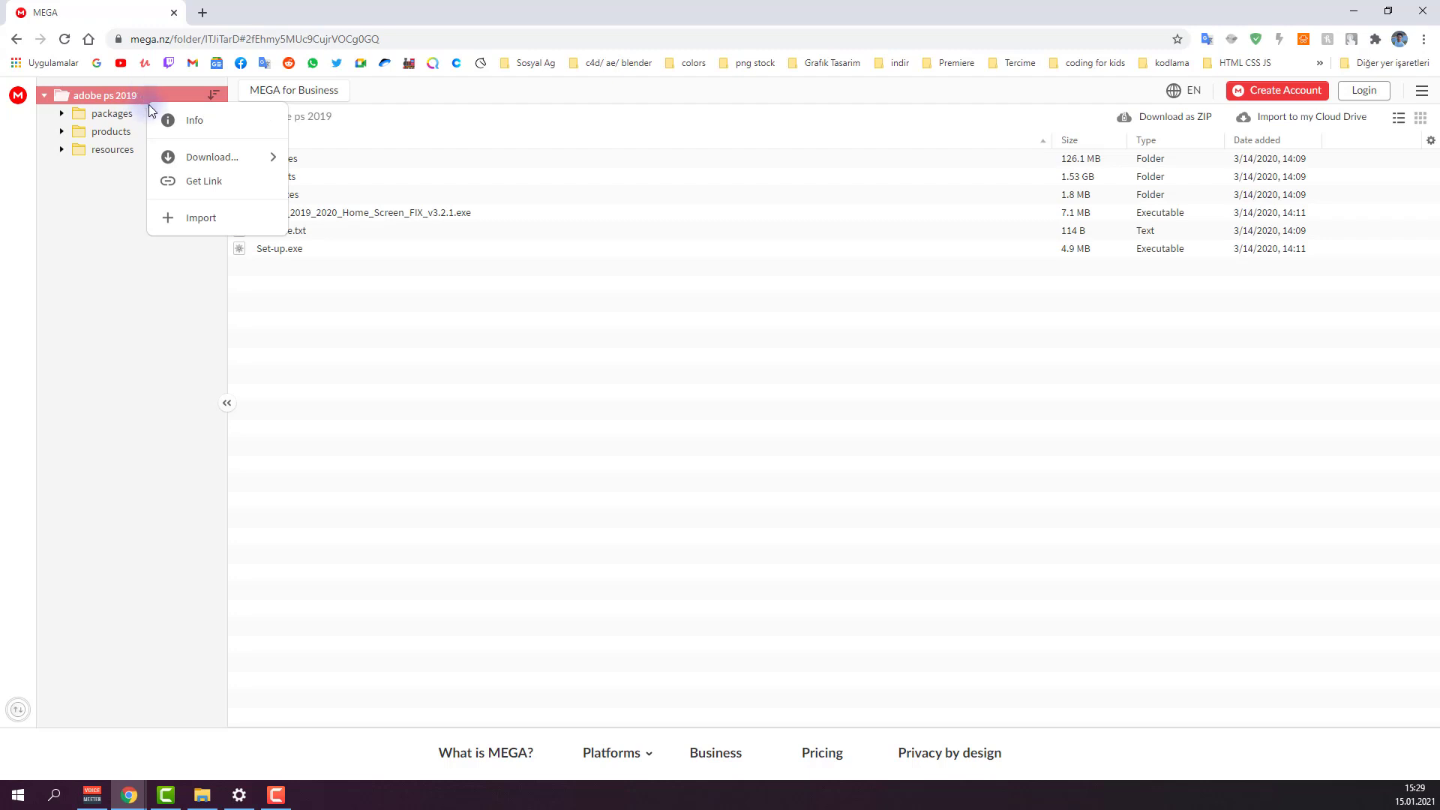
{"action": "mouse_move", "coordinate": [234, 160]}
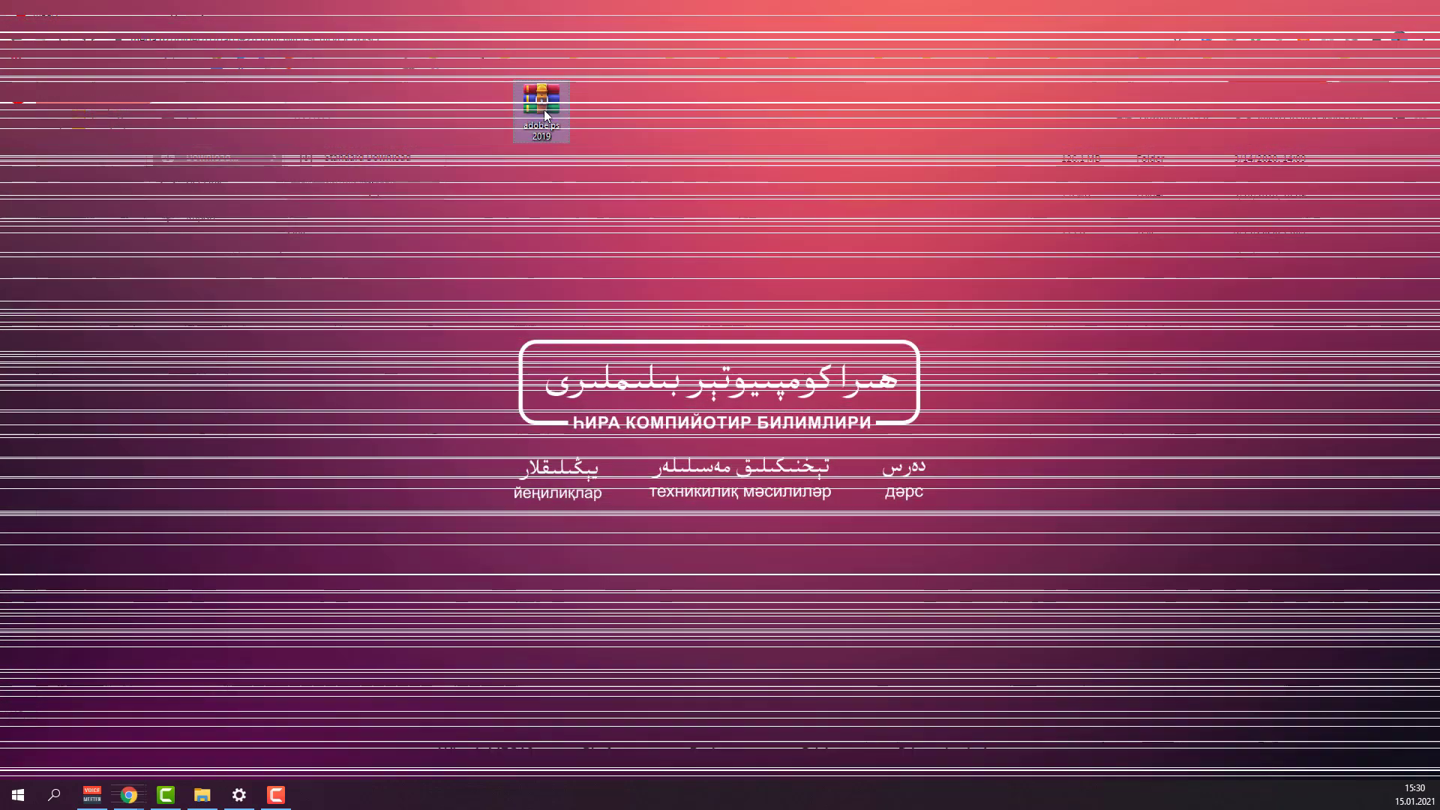
Reposition the adobe ps 2019 archive on the desktop and open it to its inner adobe ps 2019 folder.
{"action": "right_click", "coordinate": [542, 109]}
{"action": "left_click", "coordinate": [483, 134]}
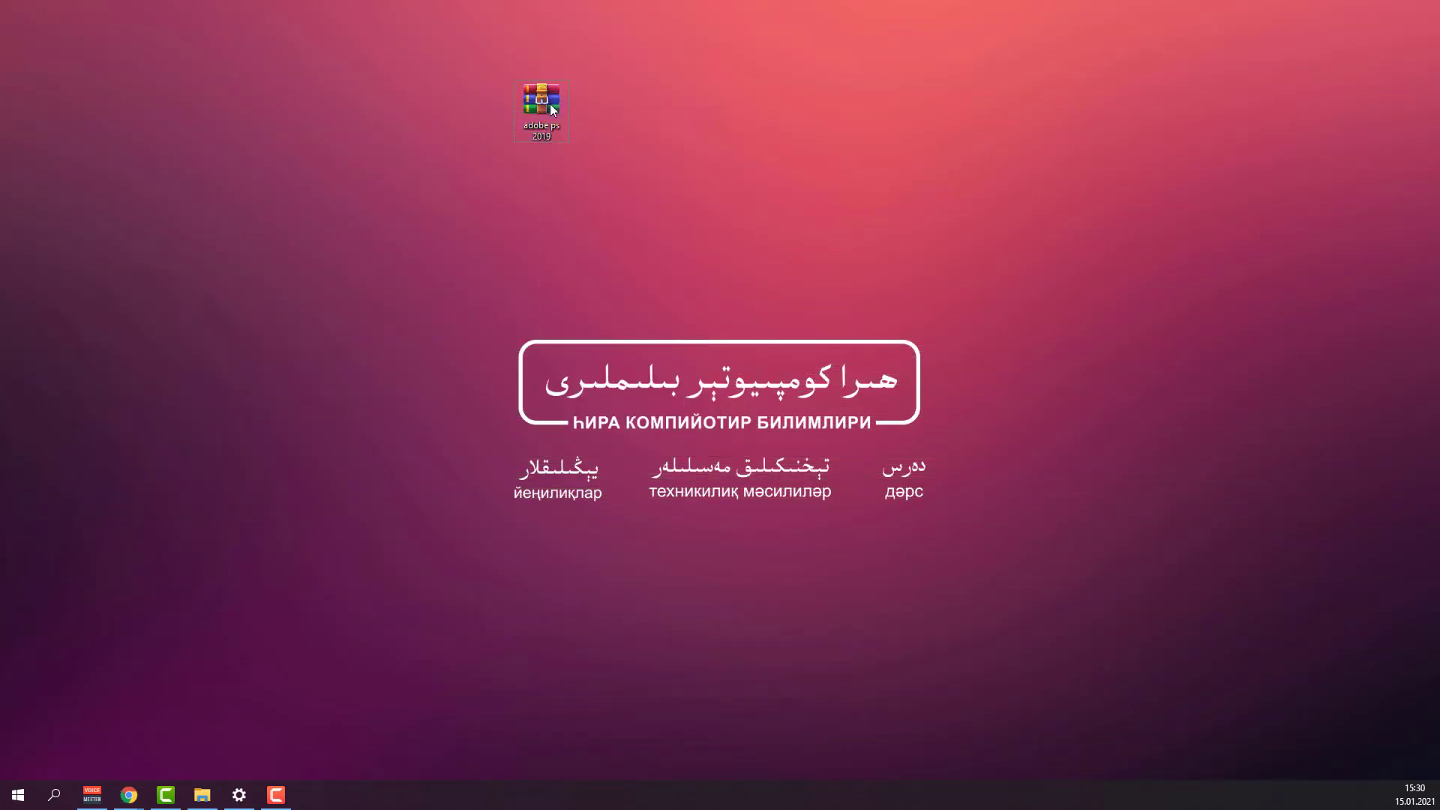
{"action": "left_click_drag", "start_coordinate": [448, 100], "coordinate": [447, 100]}
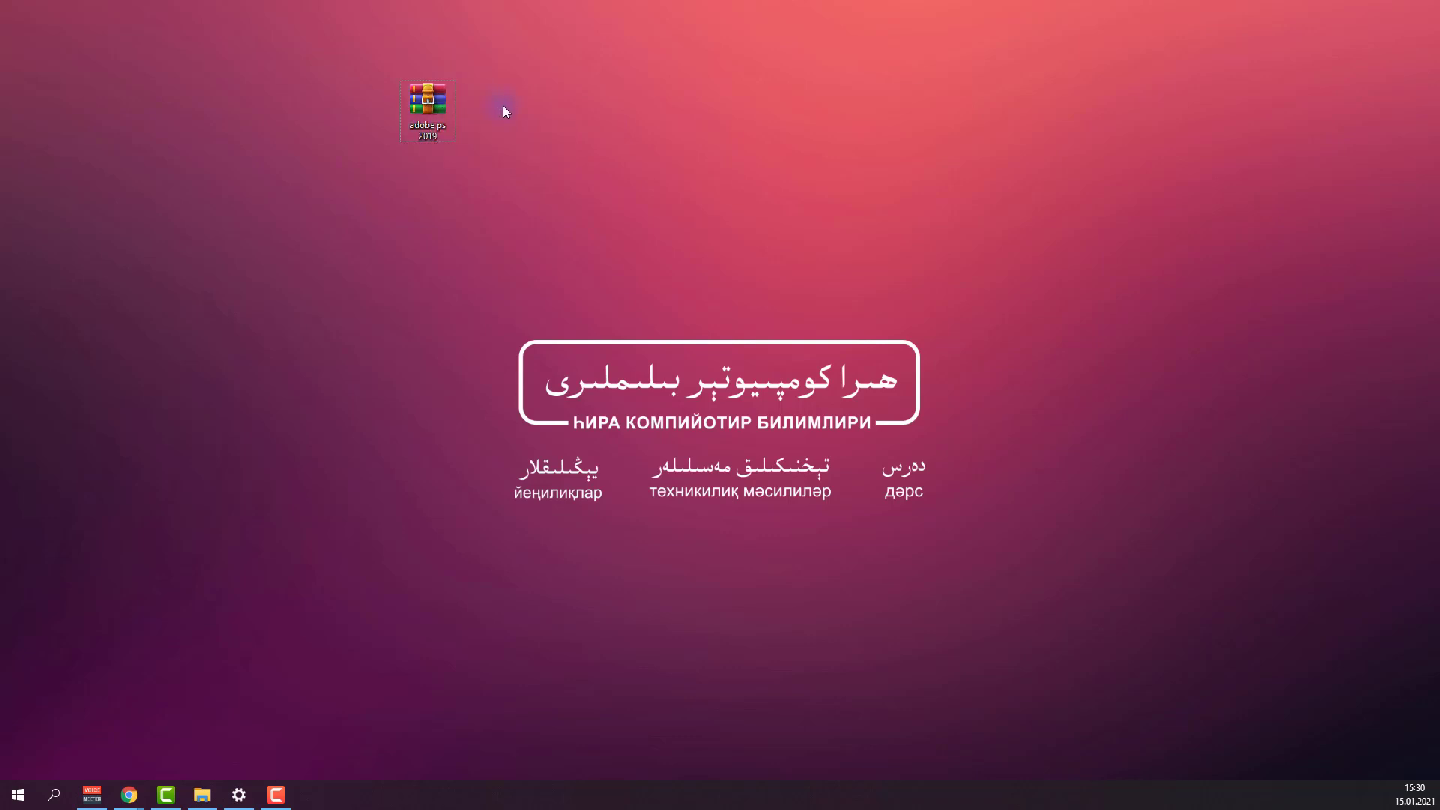
{"action": "double_click", "coordinate": [435, 106]}
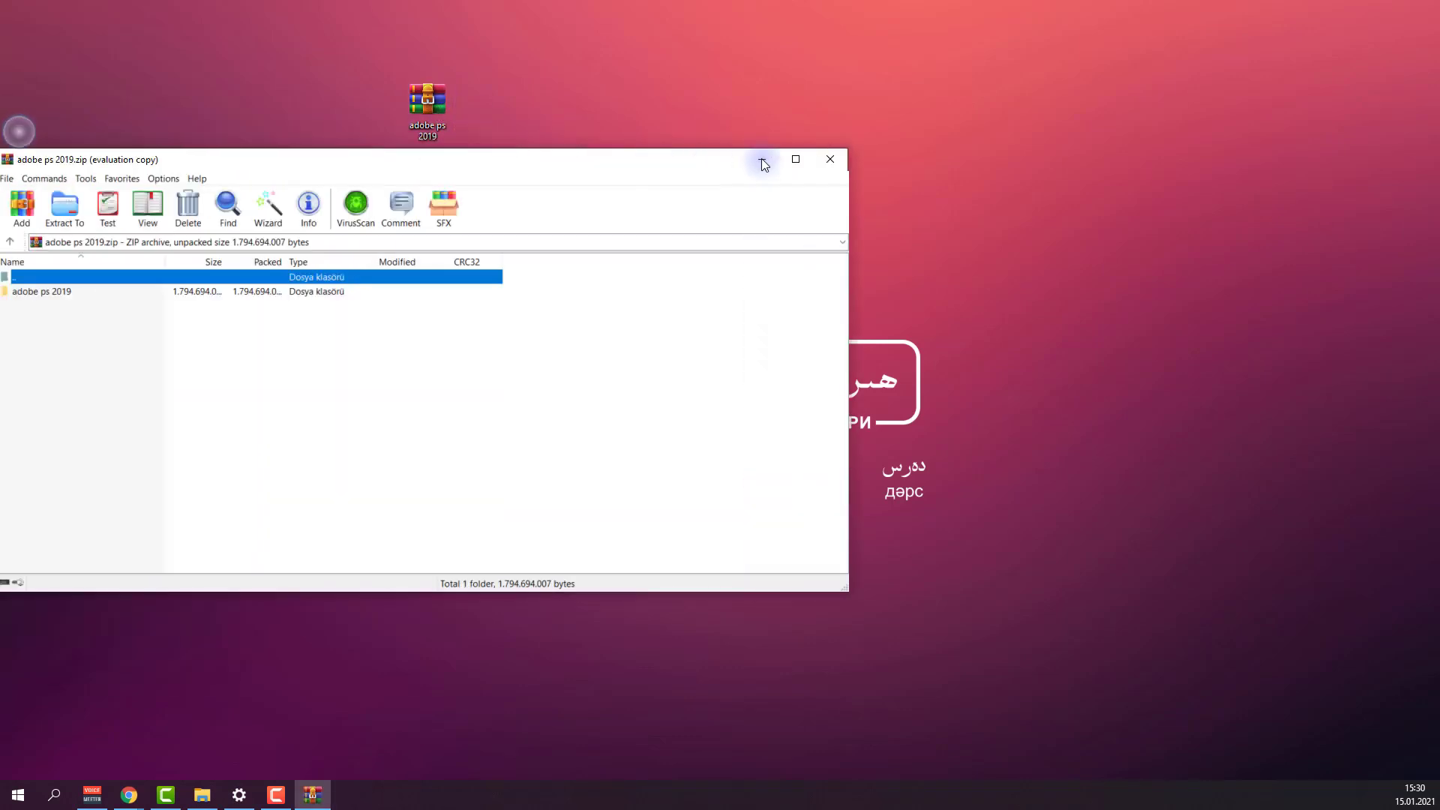
{"action": "left_click_drag", "start_coordinate": [762, 159], "coordinate": [1141, 123]}
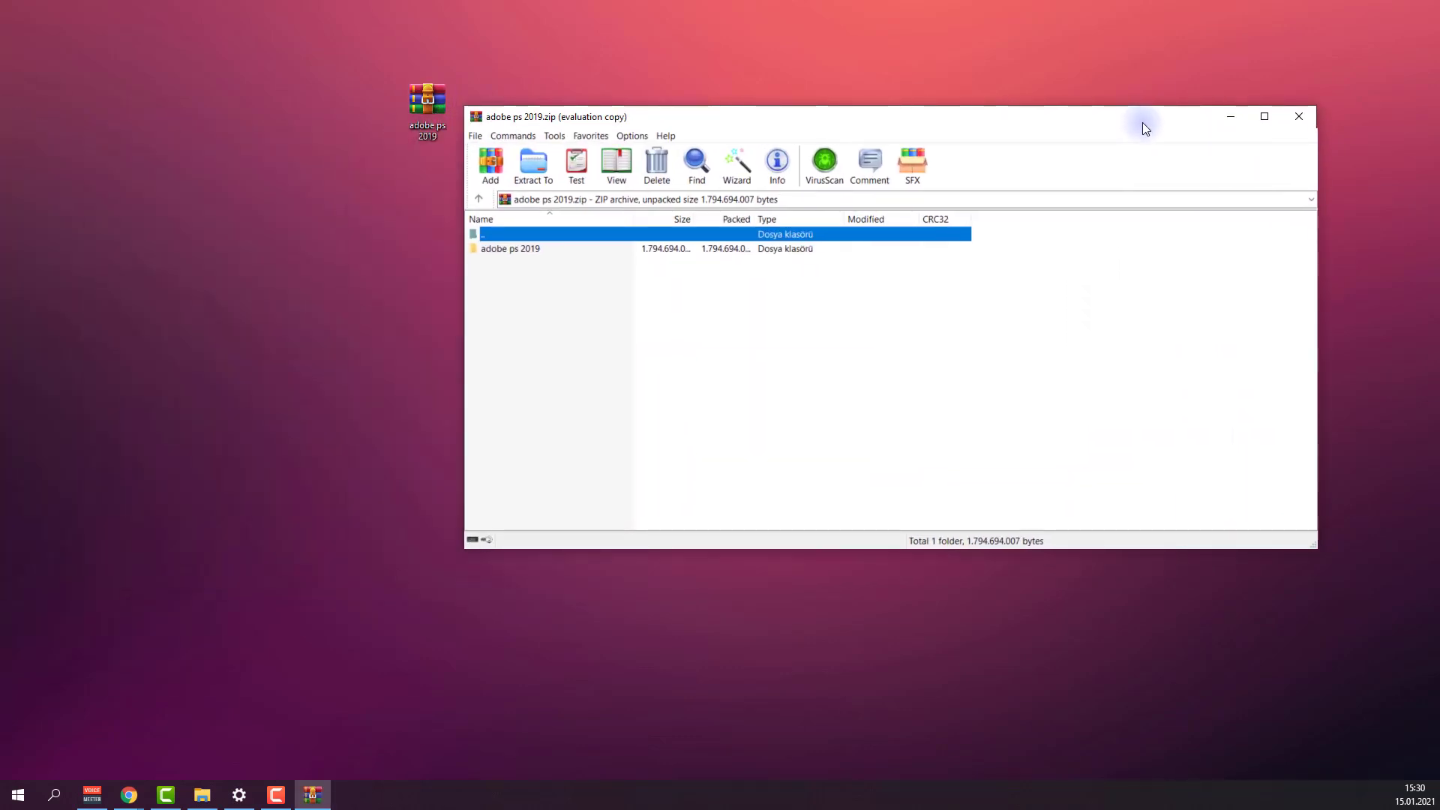
{"action": "double_click", "coordinate": [512, 252]}
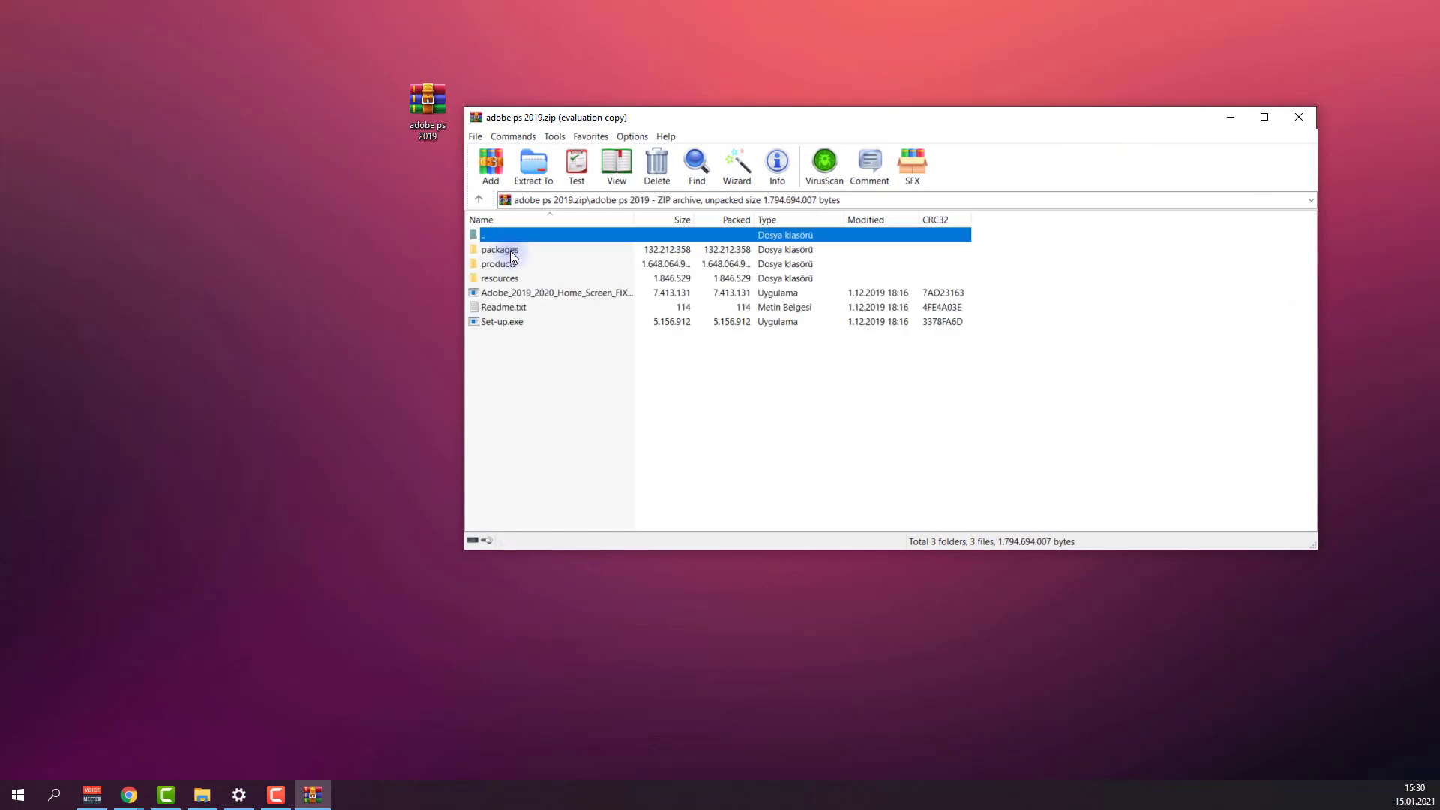
Run Set-up.exe from the archive and minimize the archive window, keeping the Photoshop CC installer in view.
{"action": "double_click", "coordinate": [486, 326]}
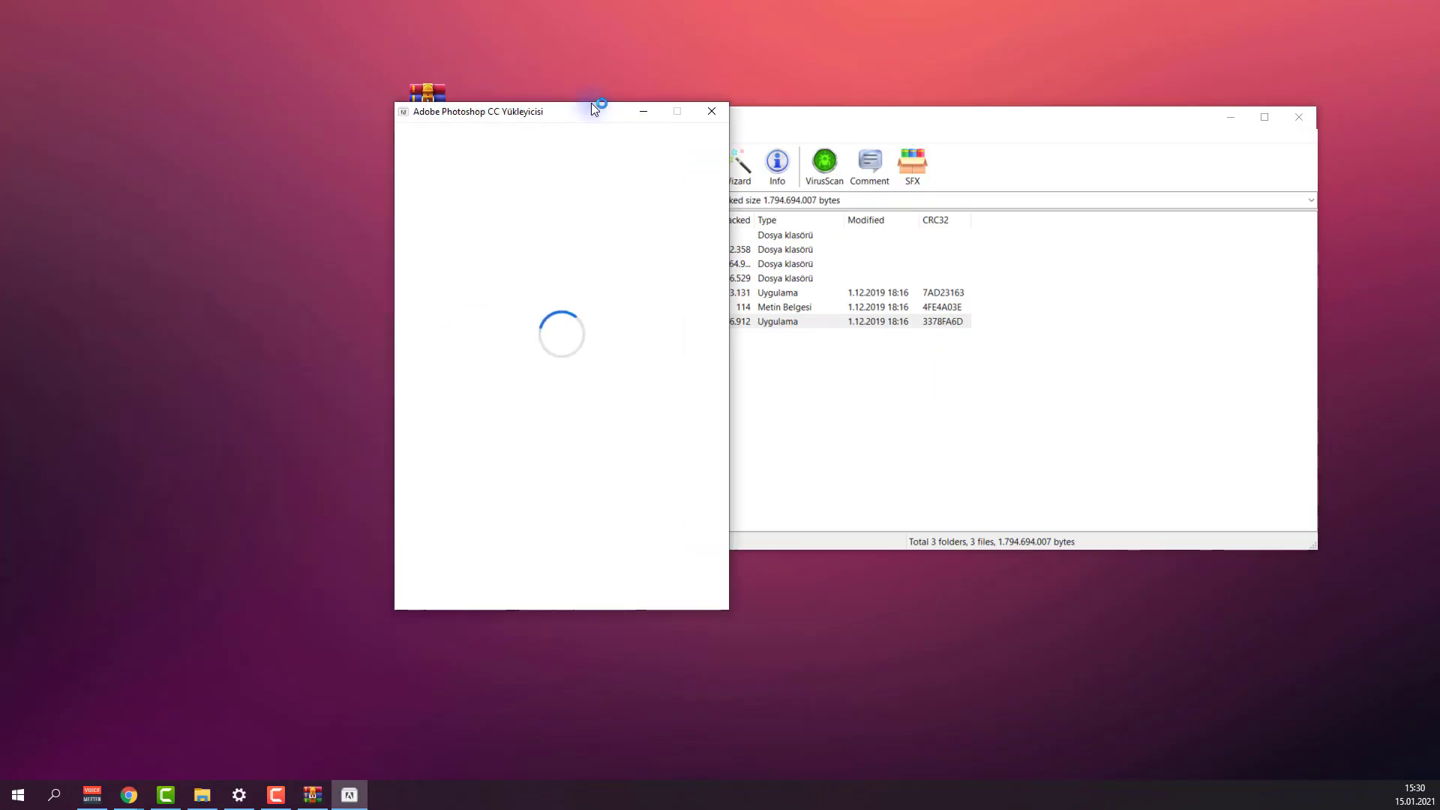
{"action": "left_click_drag", "start_coordinate": [591, 102], "coordinate": [778, 102]}
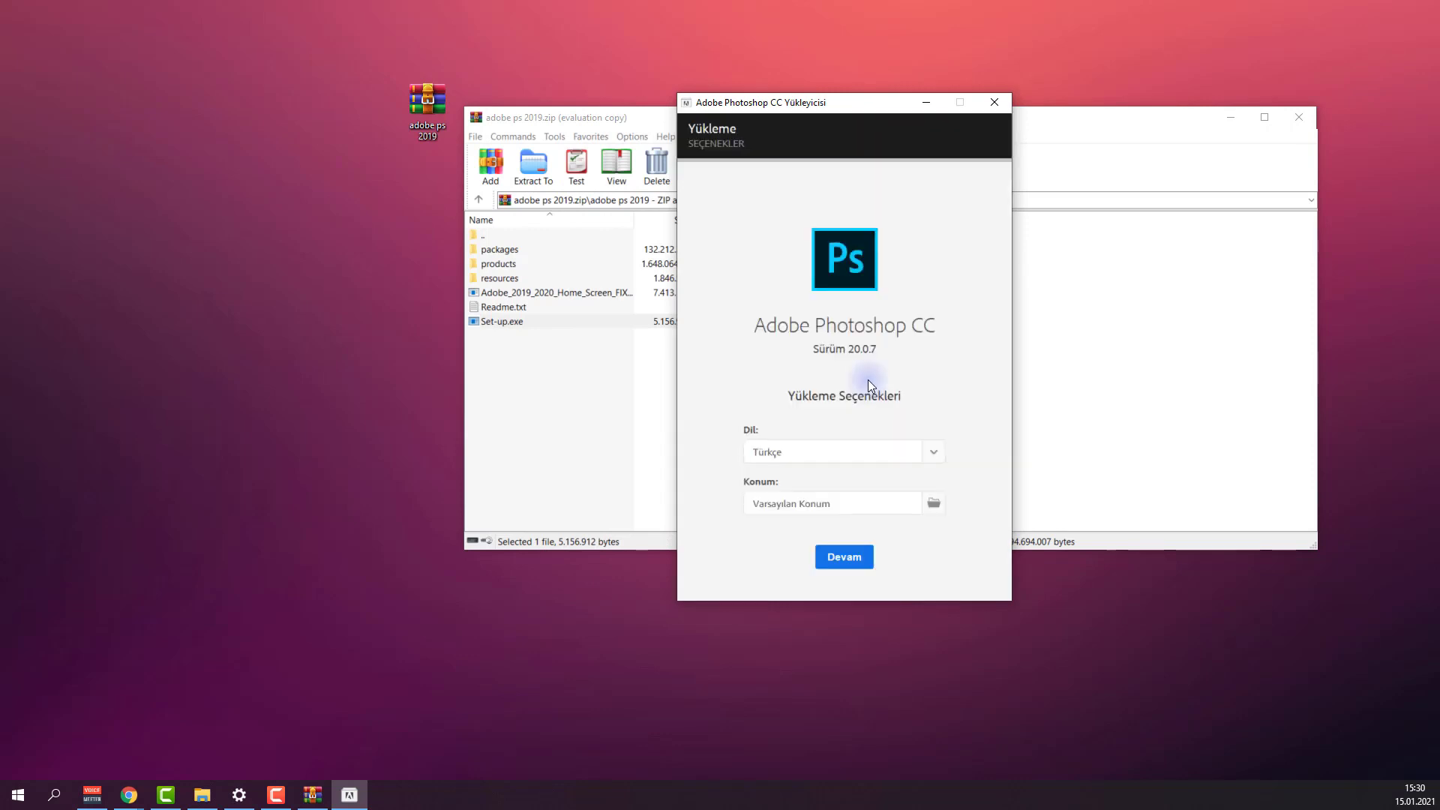
{"action": "left_click", "coordinate": [1227, 120]}
{"action": "left_click_drag", "start_coordinate": [804, 106], "coordinate": [755, 93]}
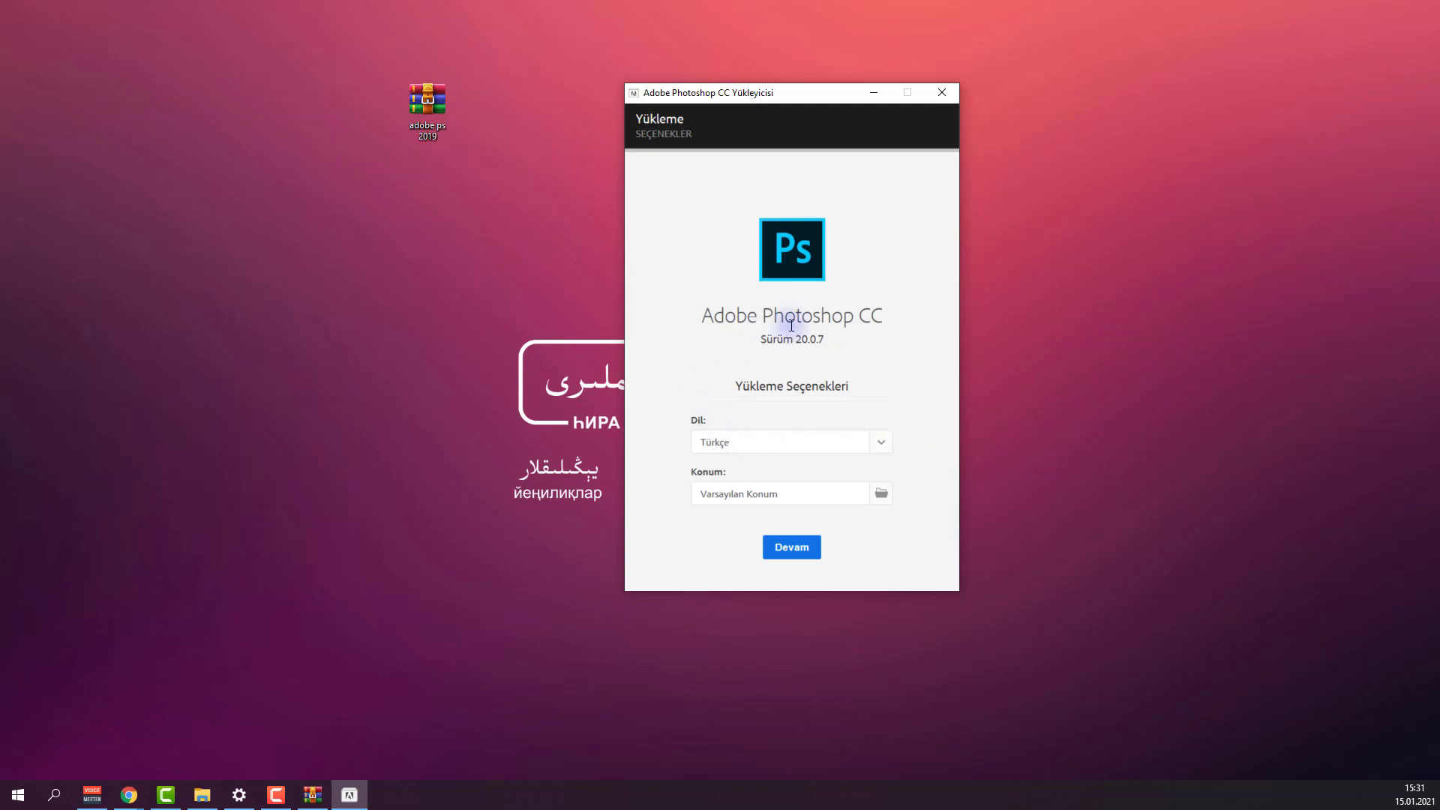
{"action": "left_click", "coordinate": [881, 444]}
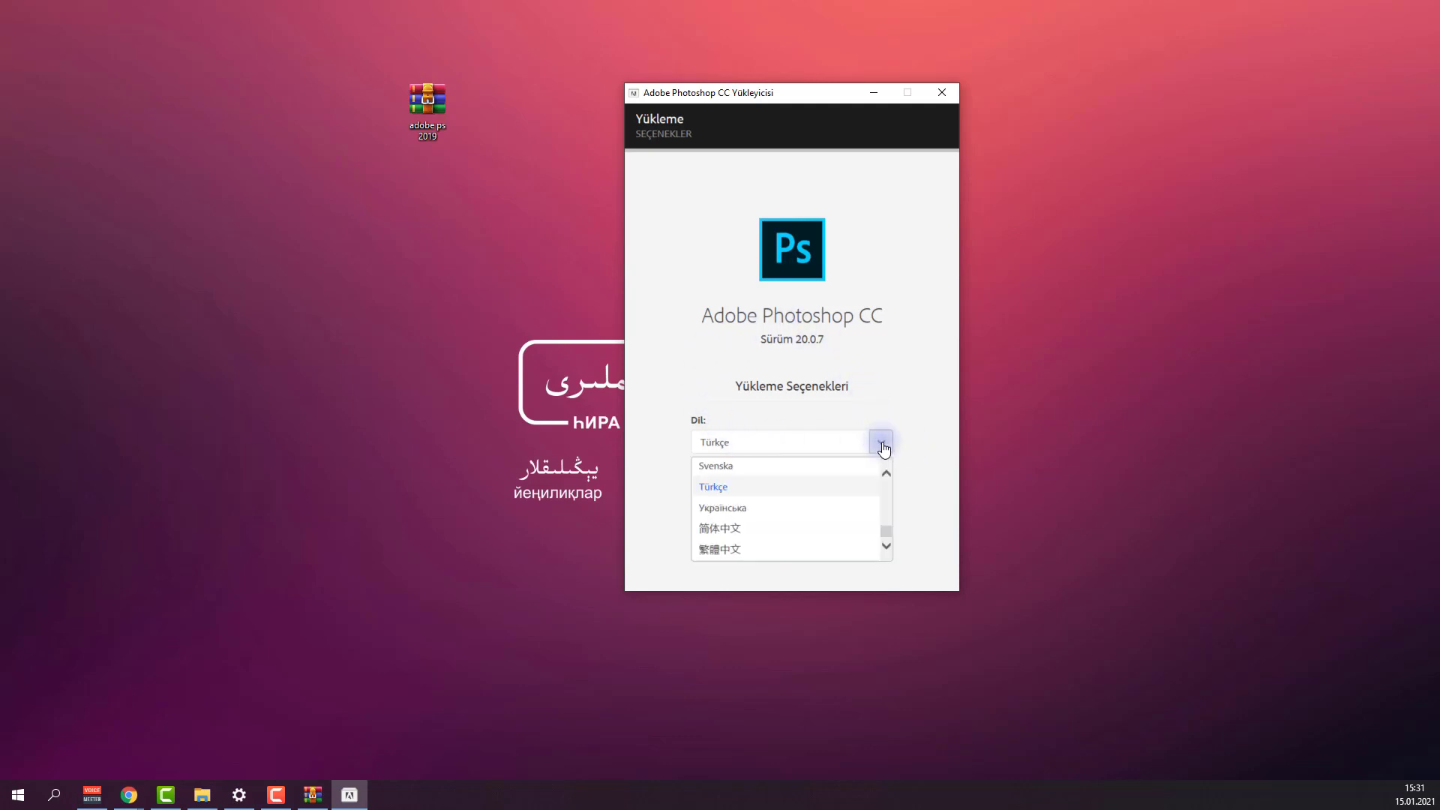
{"action": "left_click_drag", "start_coordinate": [884, 527], "coordinate": [888, 477]}
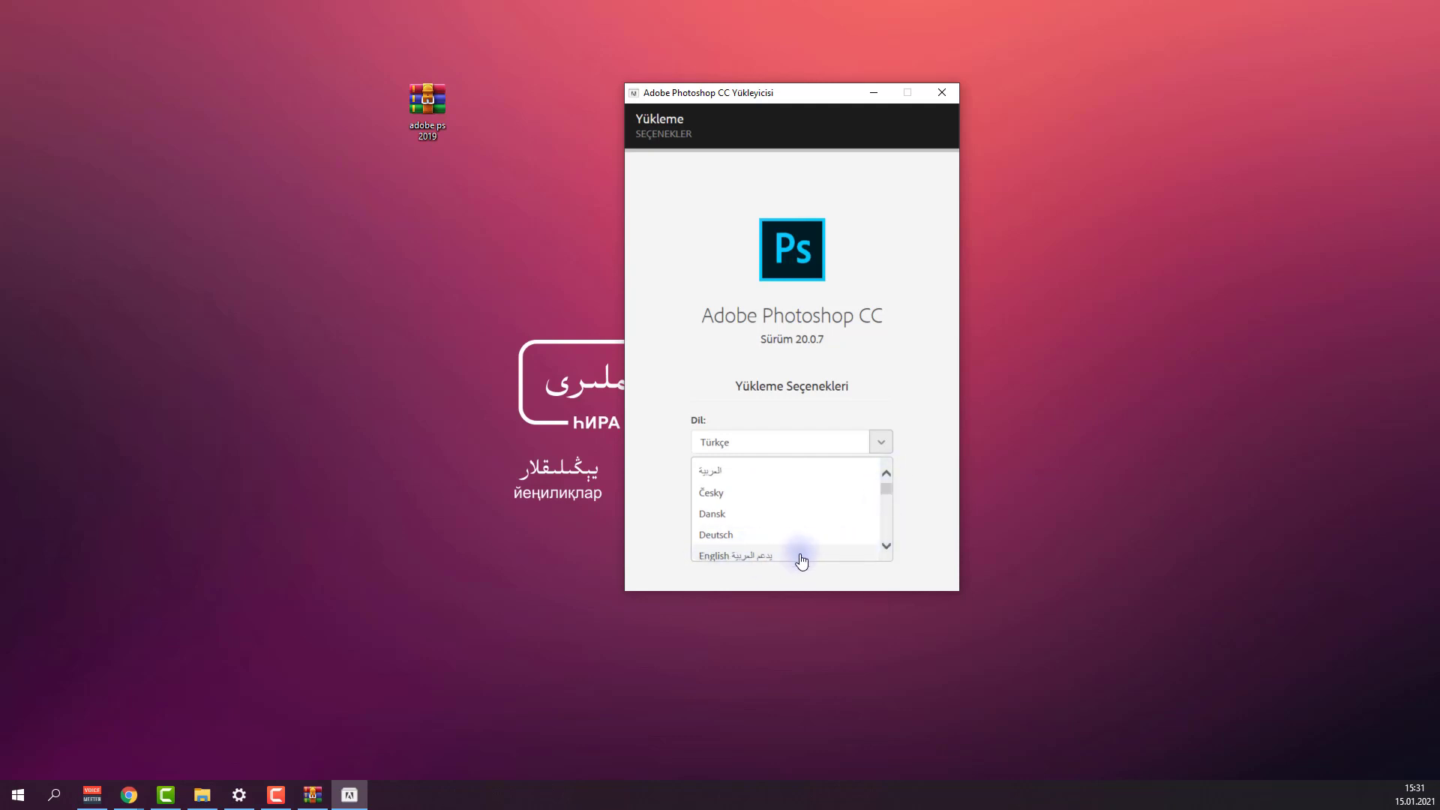
{"action": "left_click", "coordinate": [918, 463]}
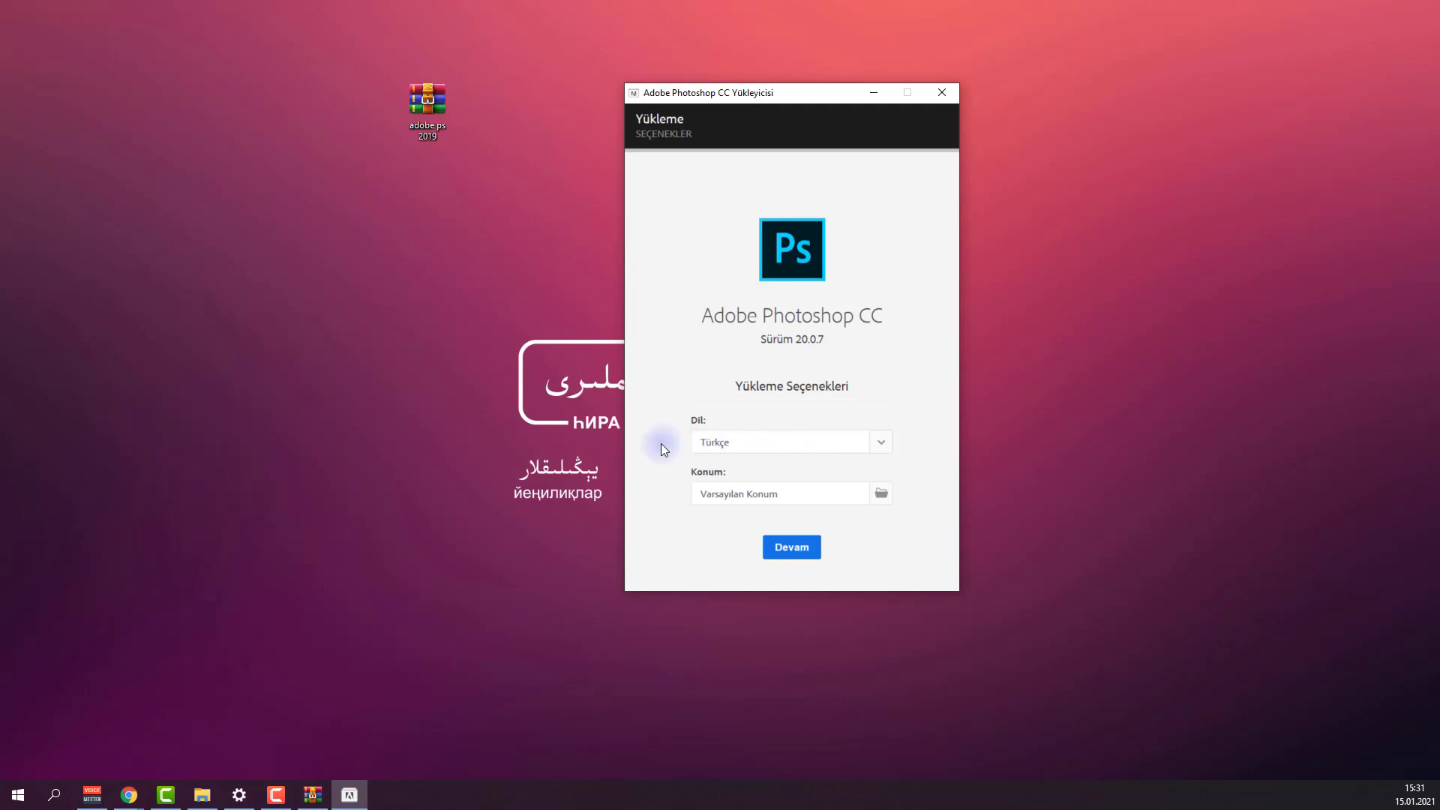
Set the installation language to English يدعم العربية and install Photoshop CC to the default location, closing the installer when done.
{"action": "left_click", "coordinate": [882, 444]}
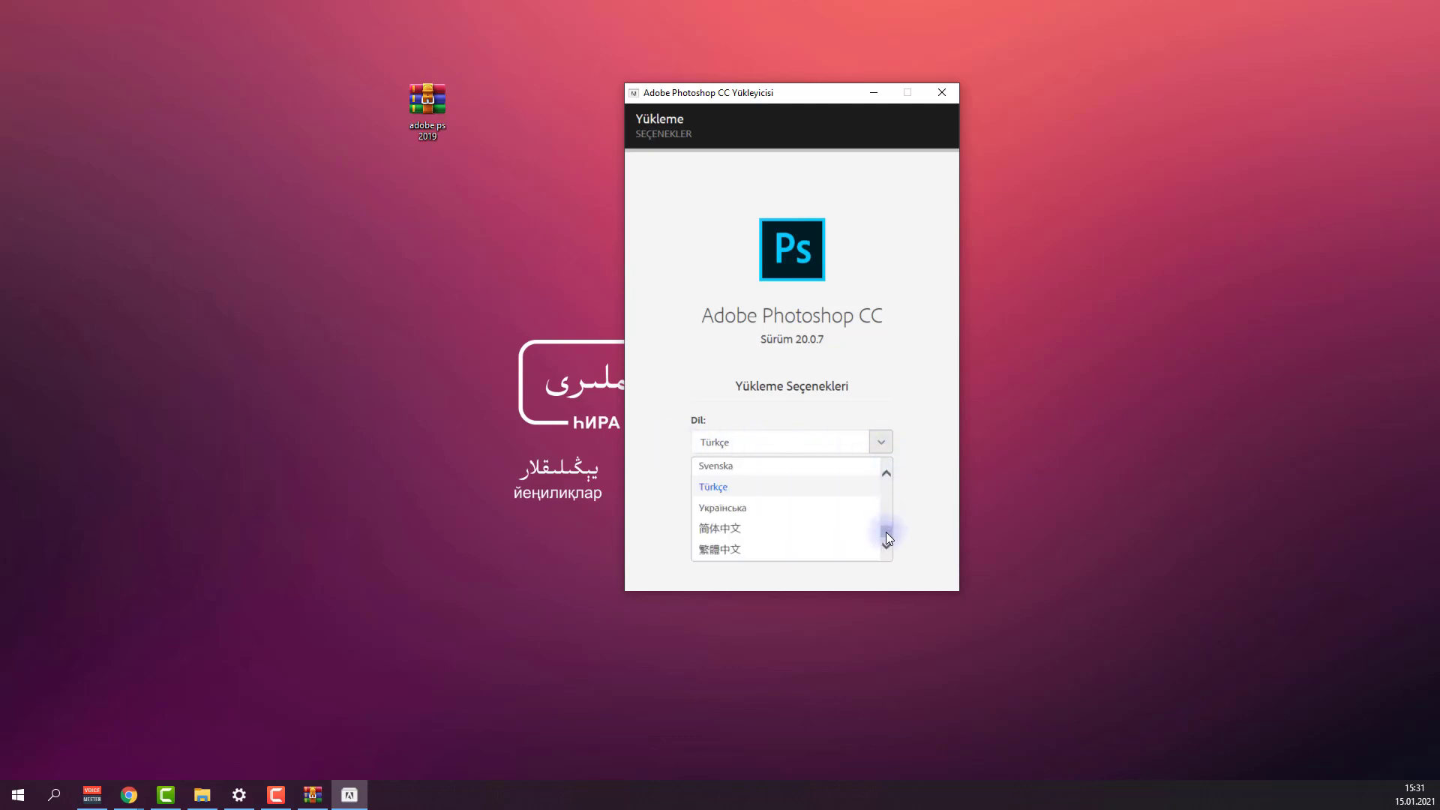
{"action": "left_click_drag", "start_coordinate": [884, 532], "coordinate": [892, 482]}
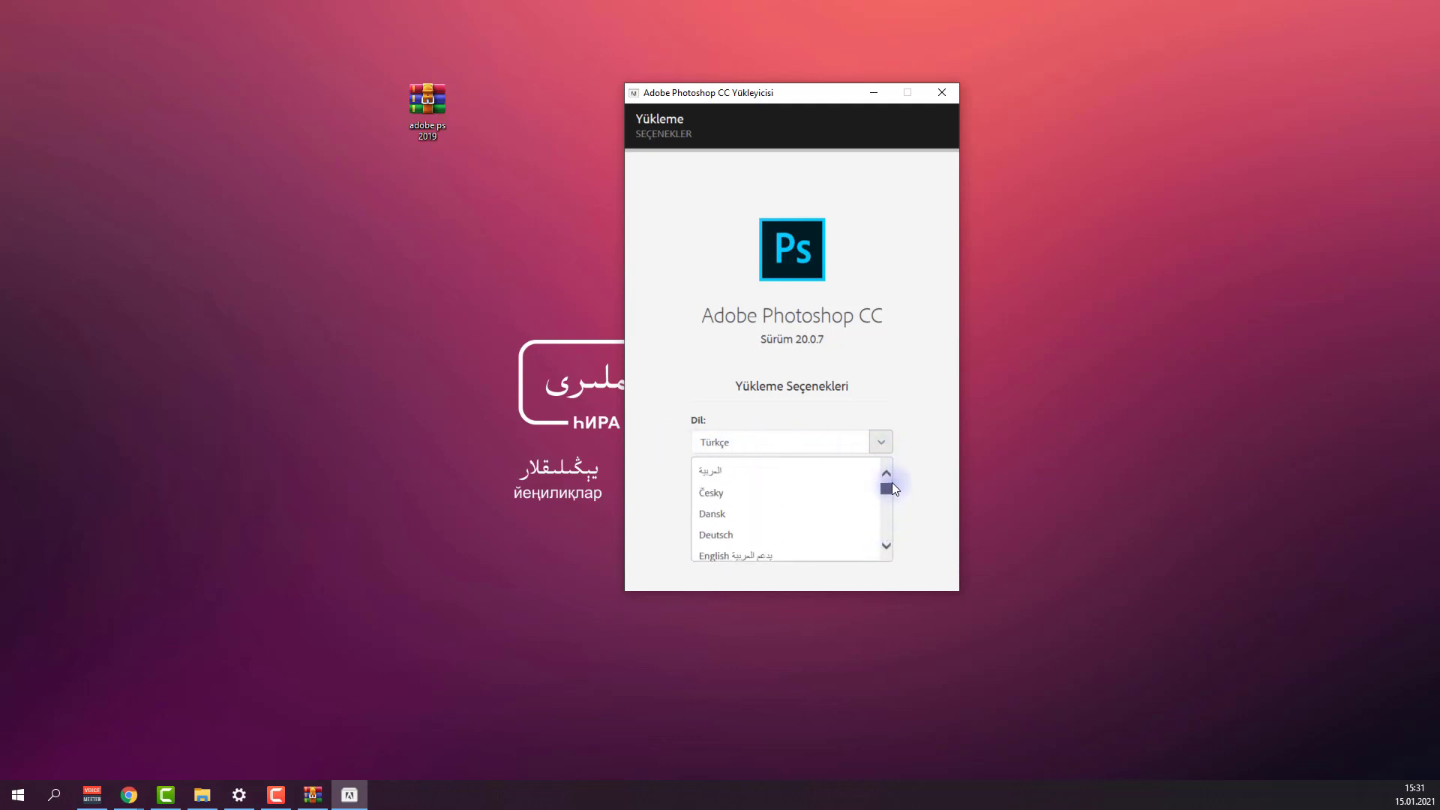
{"action": "left_click", "coordinate": [887, 545]}
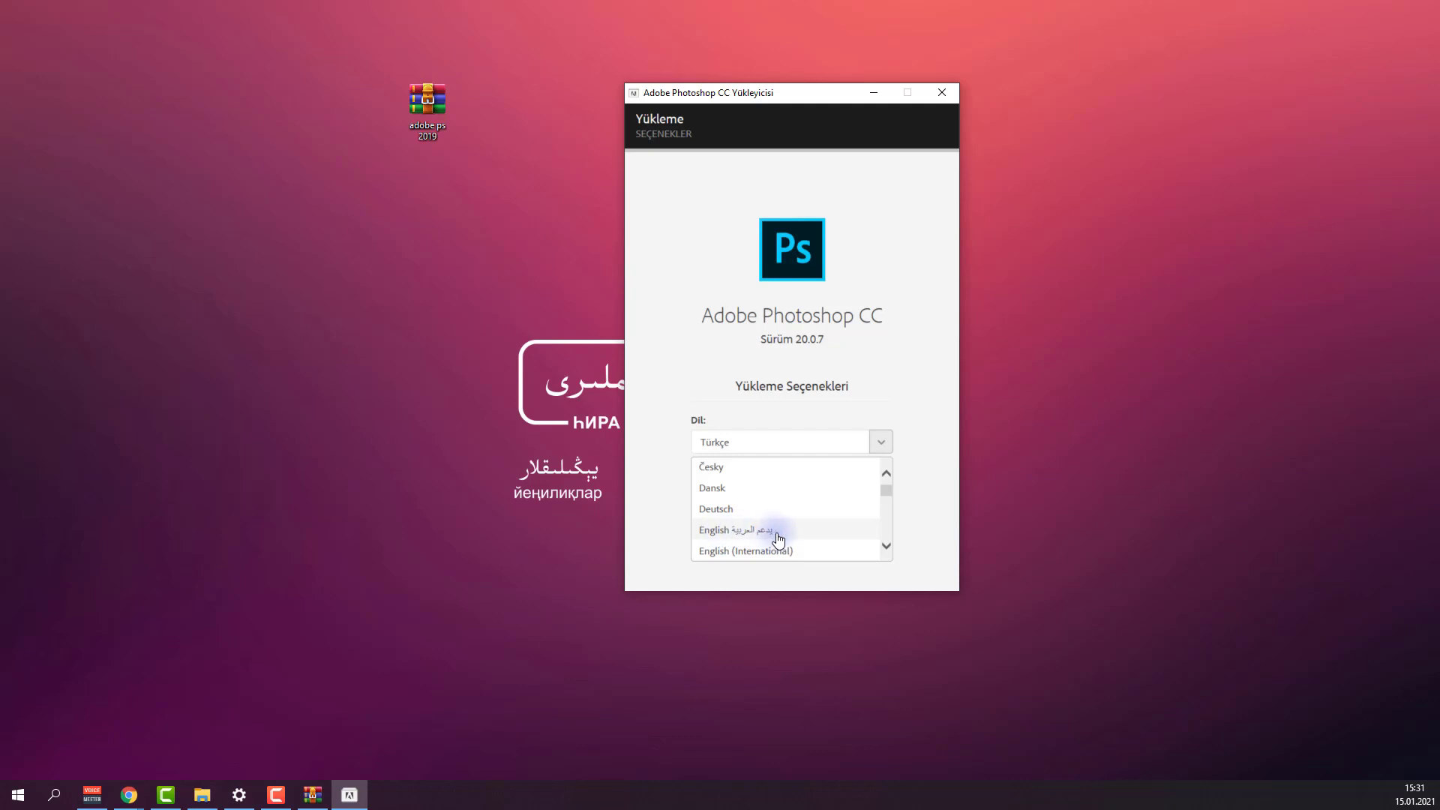
{"action": "left_click", "coordinate": [736, 533]}
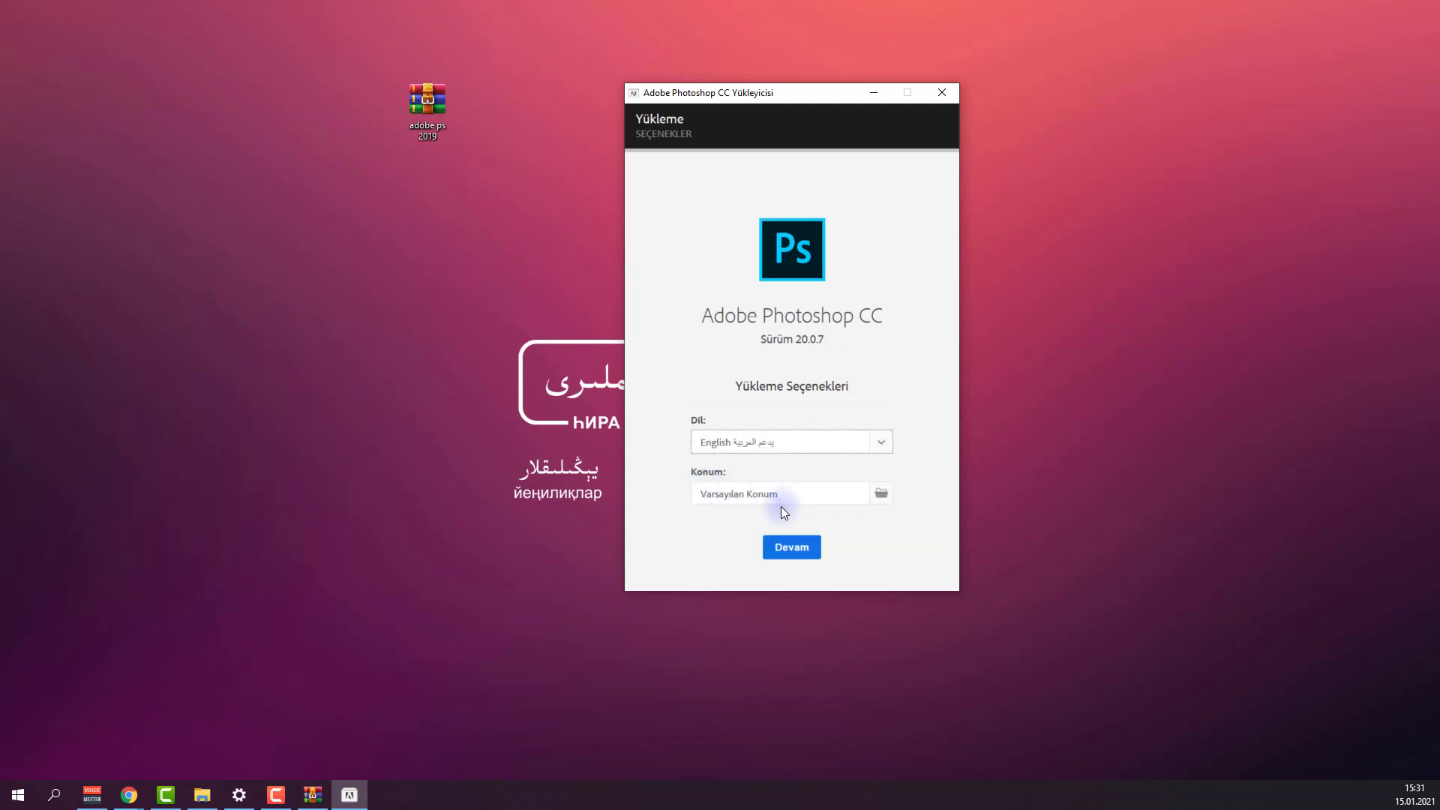
{"action": "left_click", "coordinate": [793, 548]}
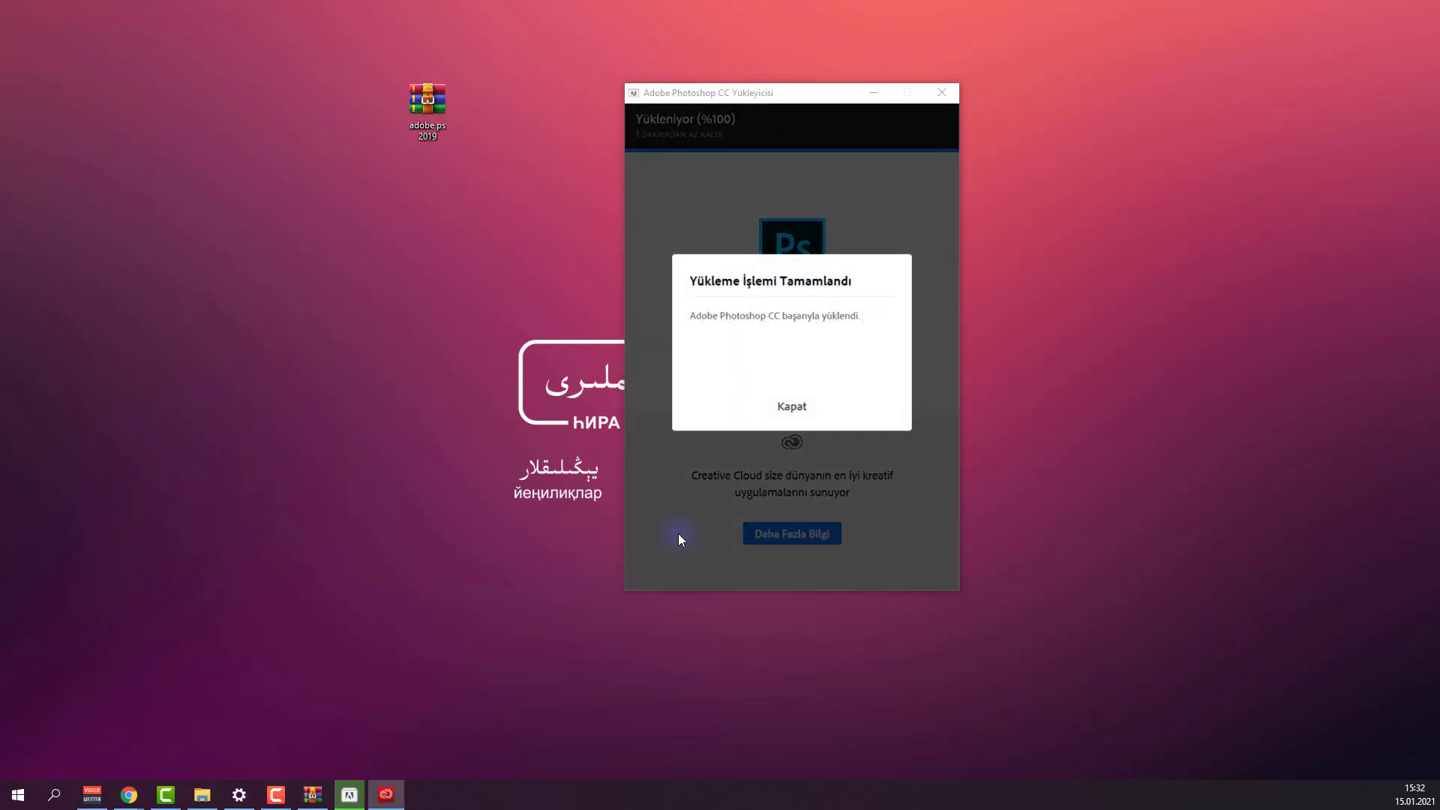
{"action": "left_click", "coordinate": [796, 409]}
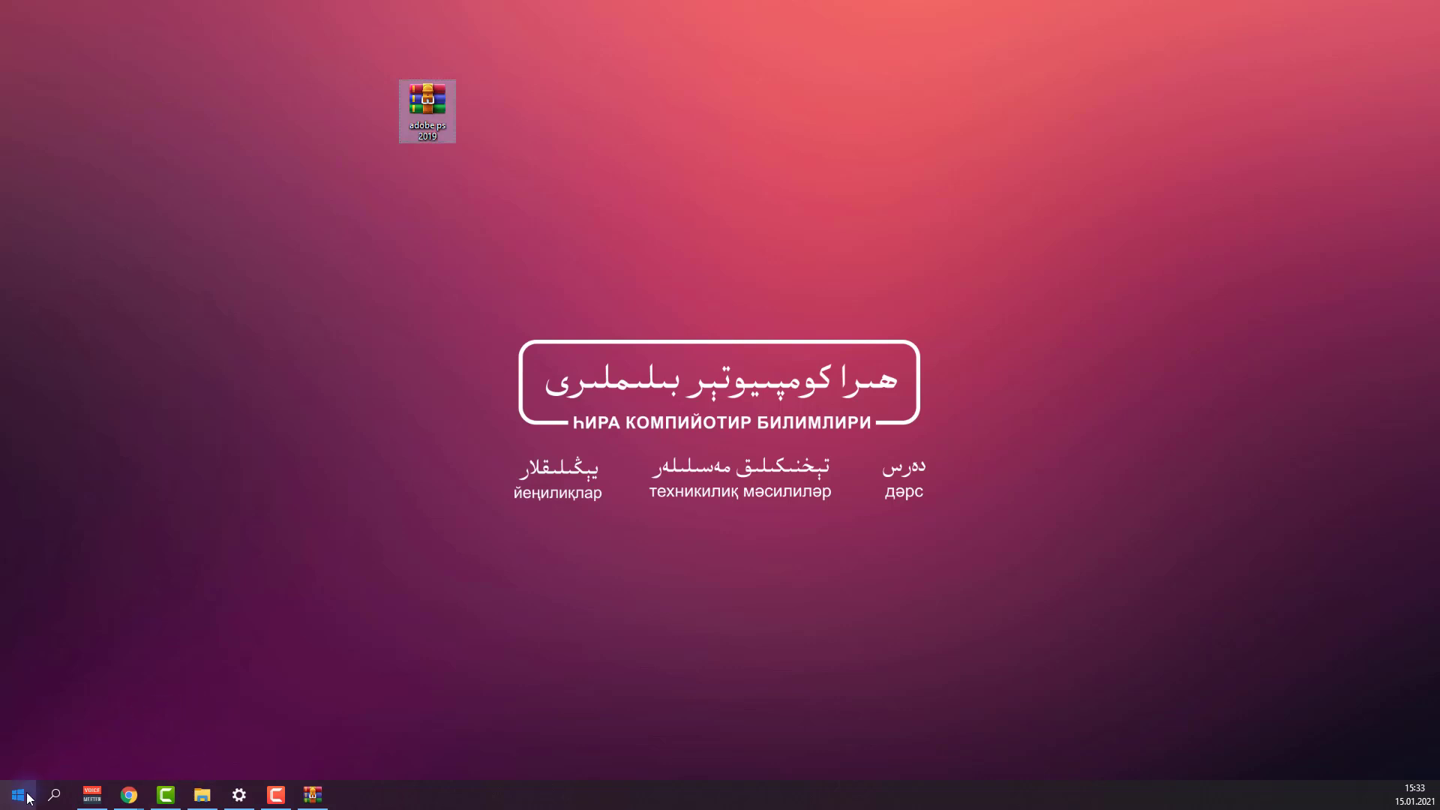
Launch Adobe Photoshop CC 2019 and dismiss the notice about undo keyboard shortcuts.
{"action": "left_click", "coordinate": [27, 797]}
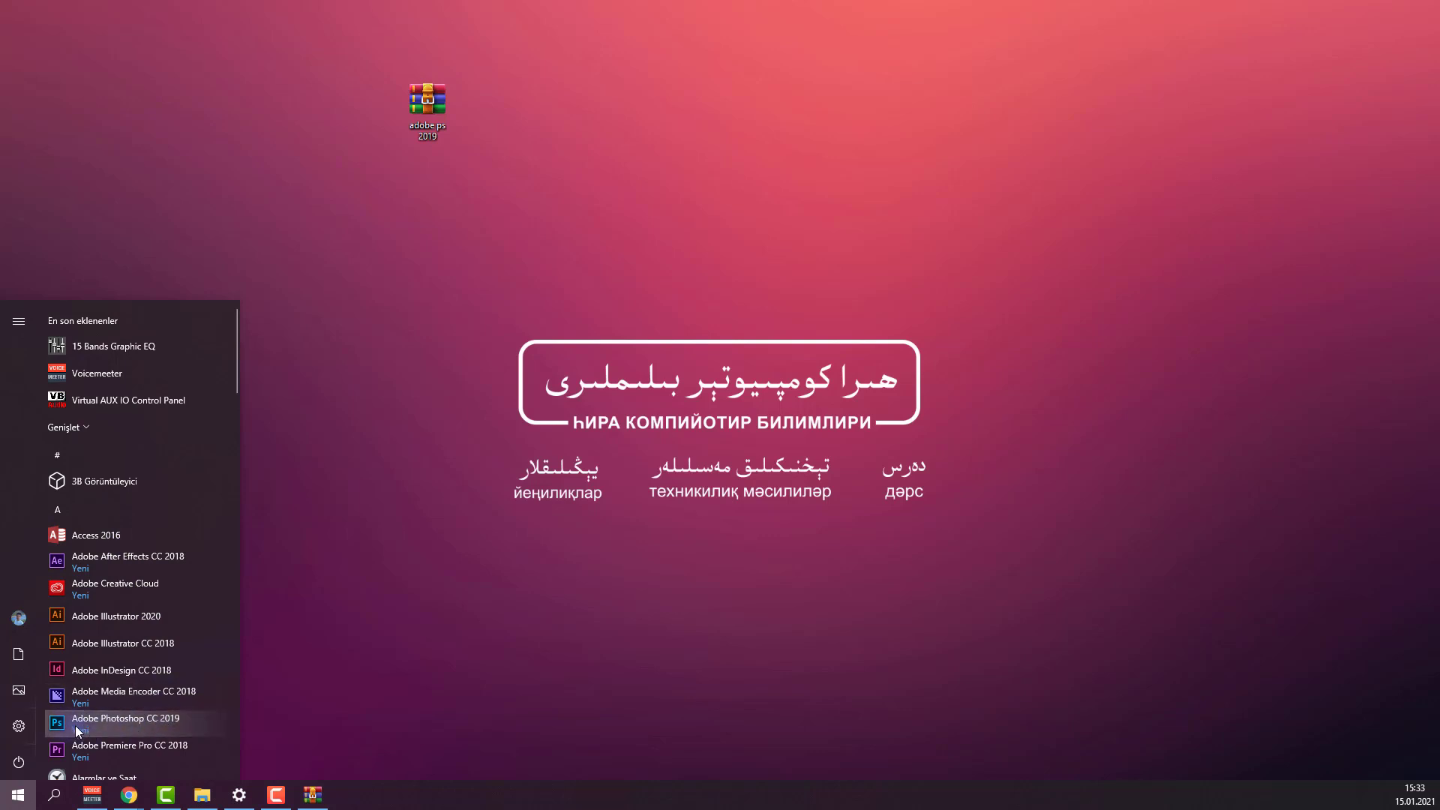
{"action": "left_click", "coordinate": [145, 726]}
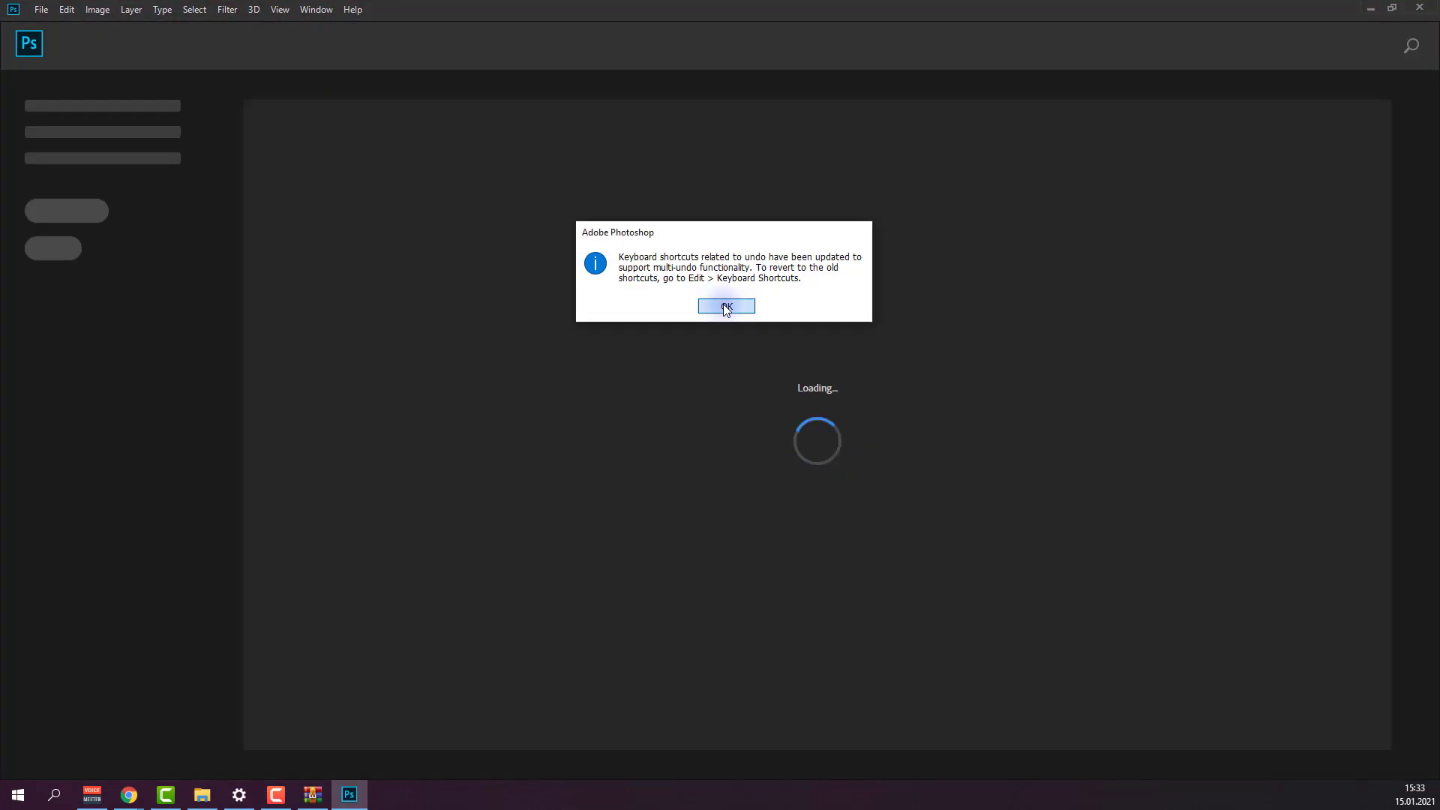
{"action": "left_click", "coordinate": [726, 305]}
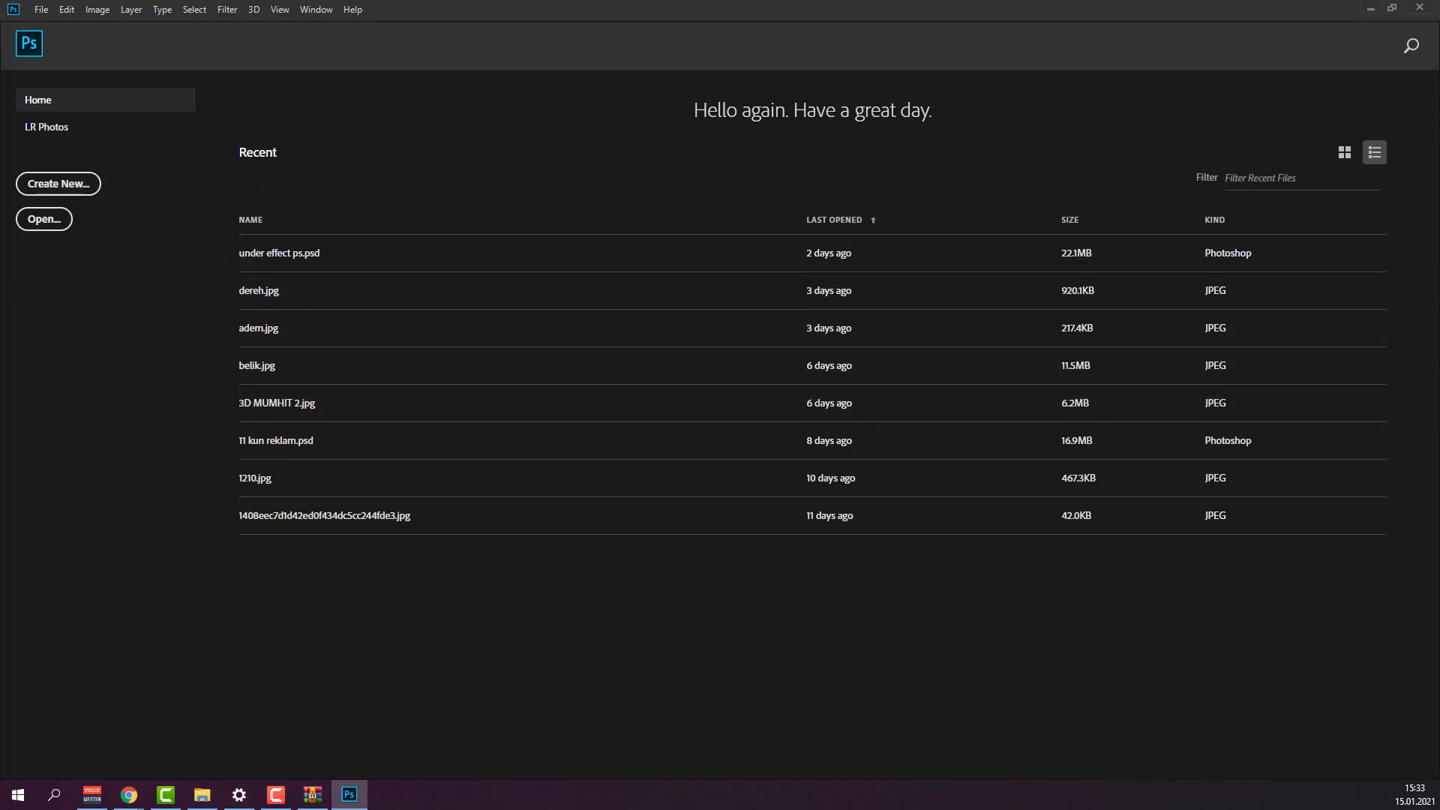
Create a new Web Most Common document, 1366 x 768 pixels at 72 ppi, with Artboards turned off.
{"action": "key", "text": "ctrl+n"}
{"action": "left_click", "coordinate": [779, 149]}
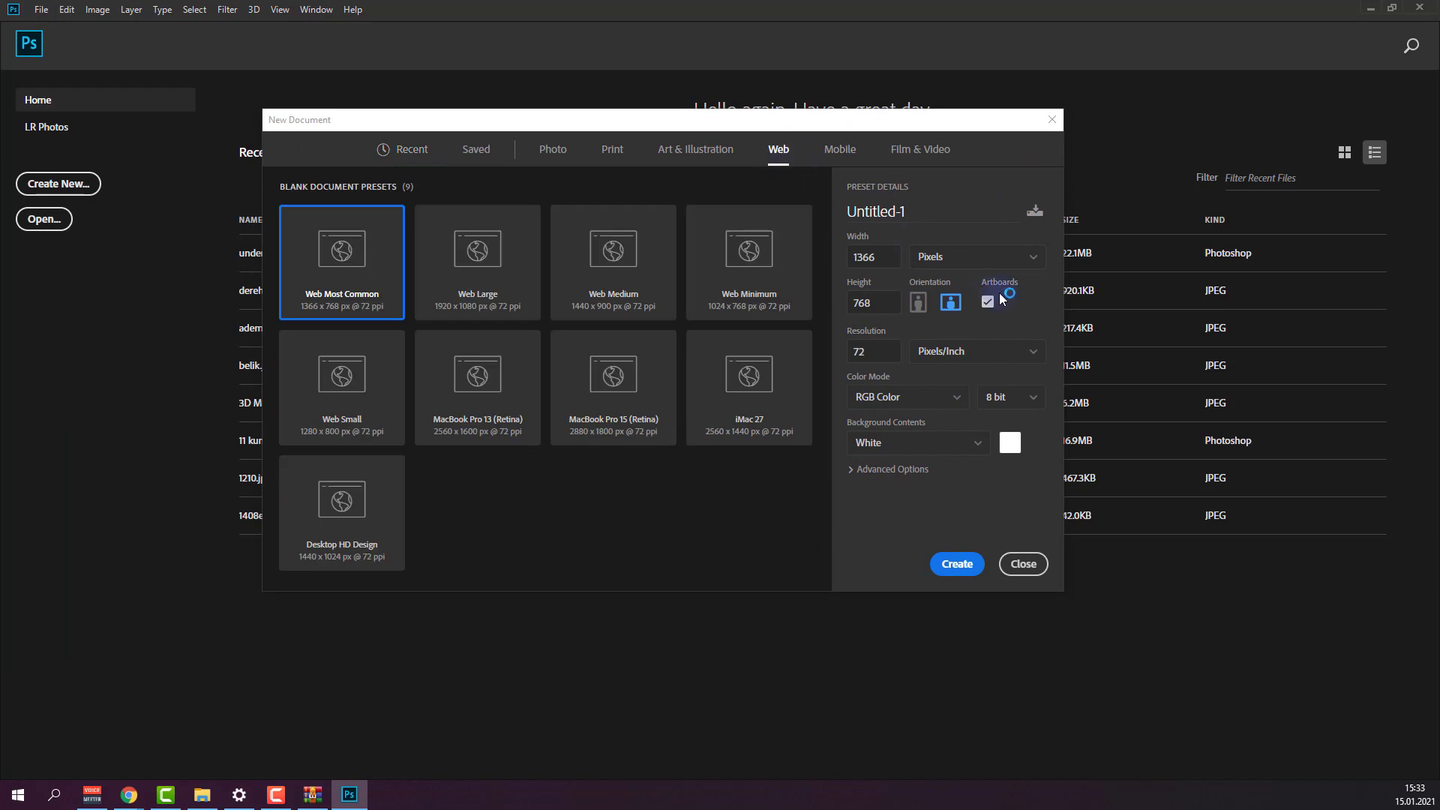
{"action": "left_click", "coordinate": [988, 301]}
{"action": "left_click", "coordinate": [959, 572]}
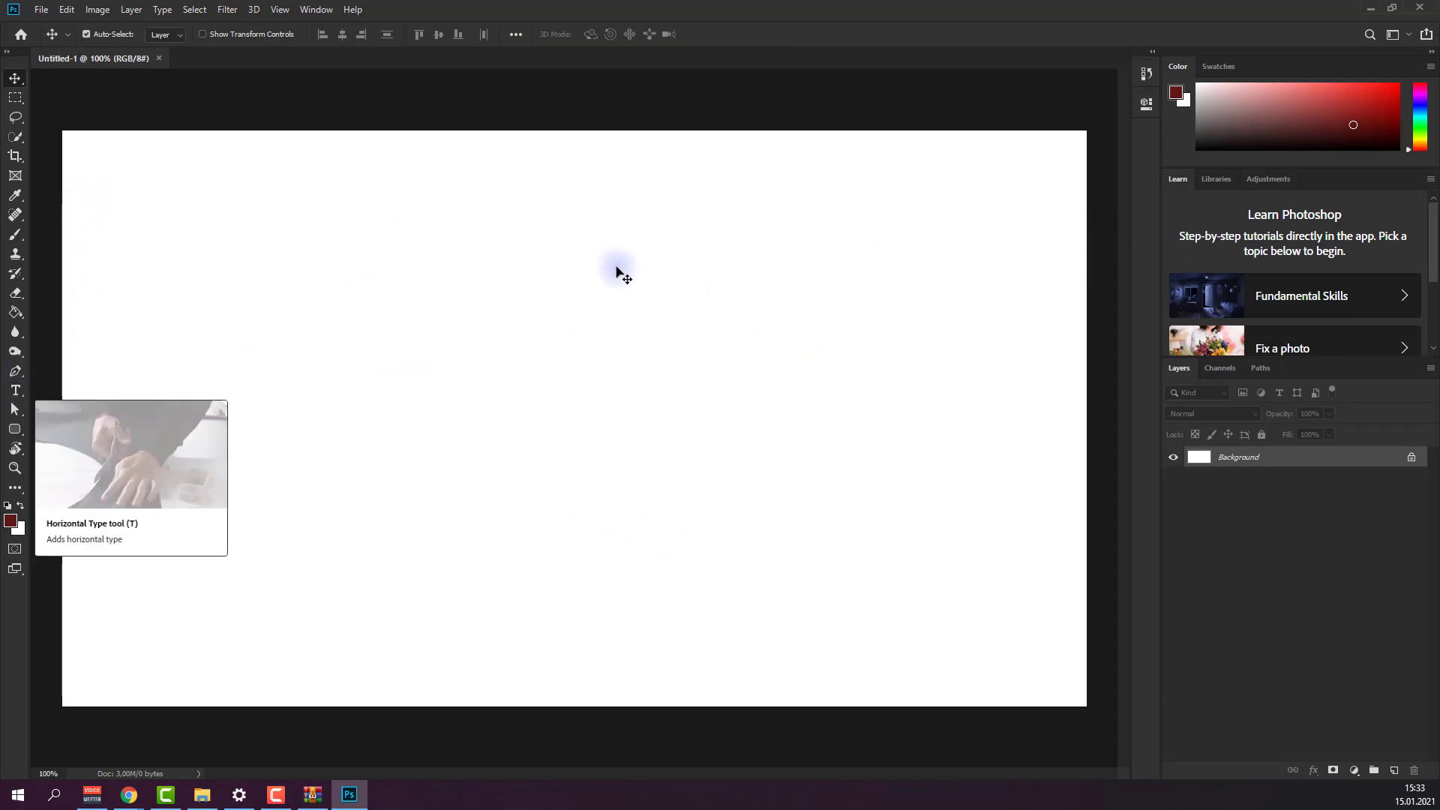
Display the Character and Paragraph settings to check the right-to-left paragraph direction option, and minimize Photoshop.
{"action": "left_click", "coordinate": [316, 12]}
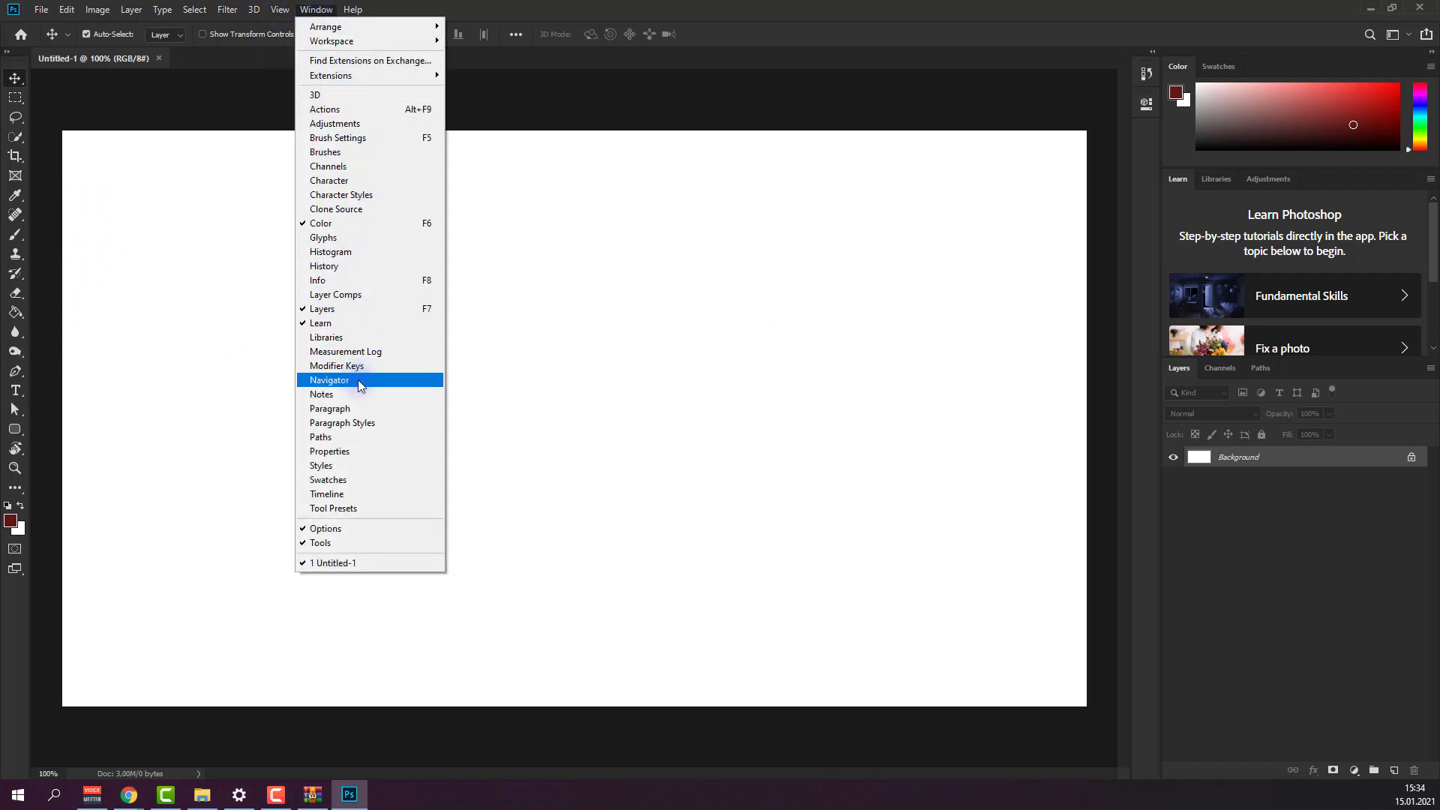
{"action": "left_click", "coordinate": [357, 180]}
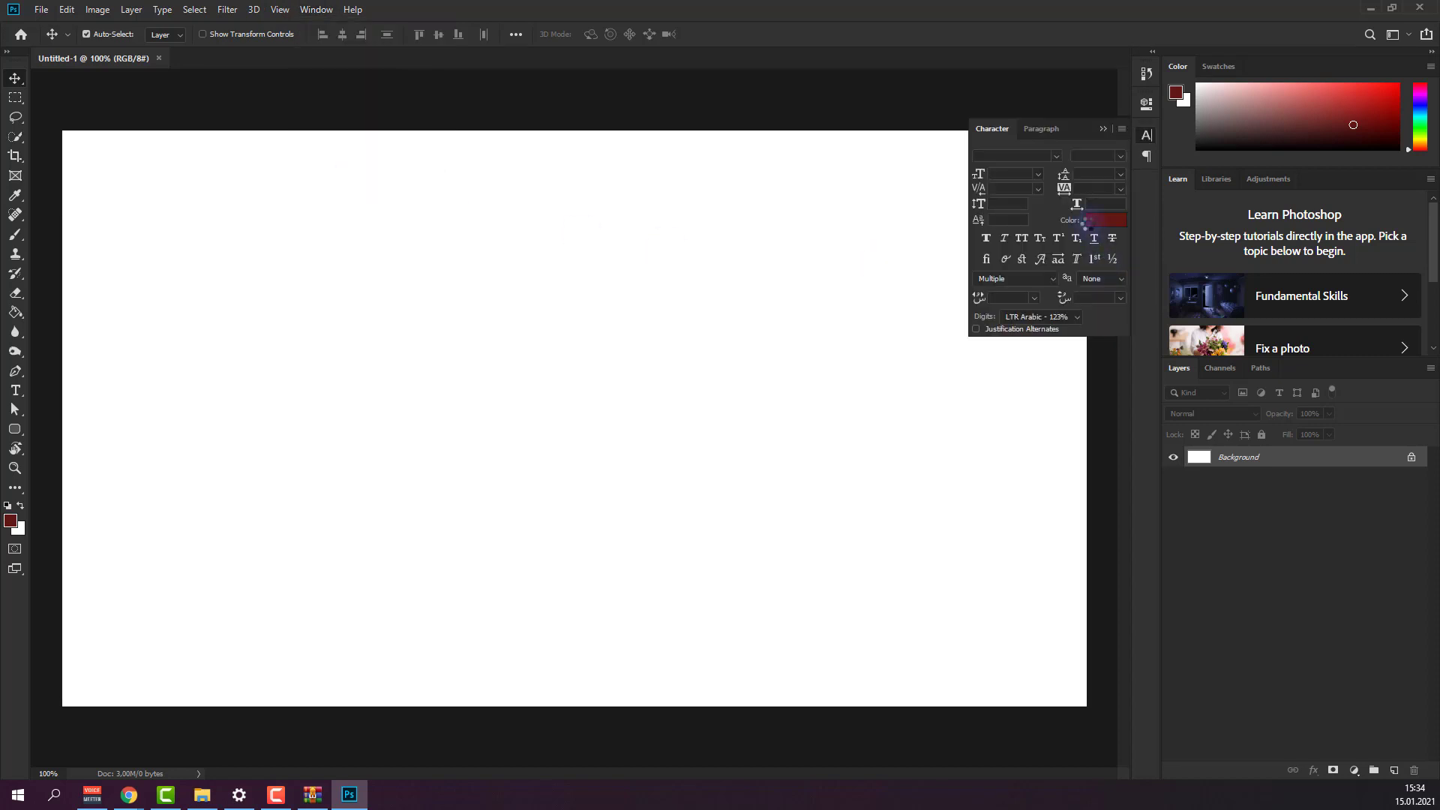
{"action": "left_click", "coordinate": [1046, 129]}
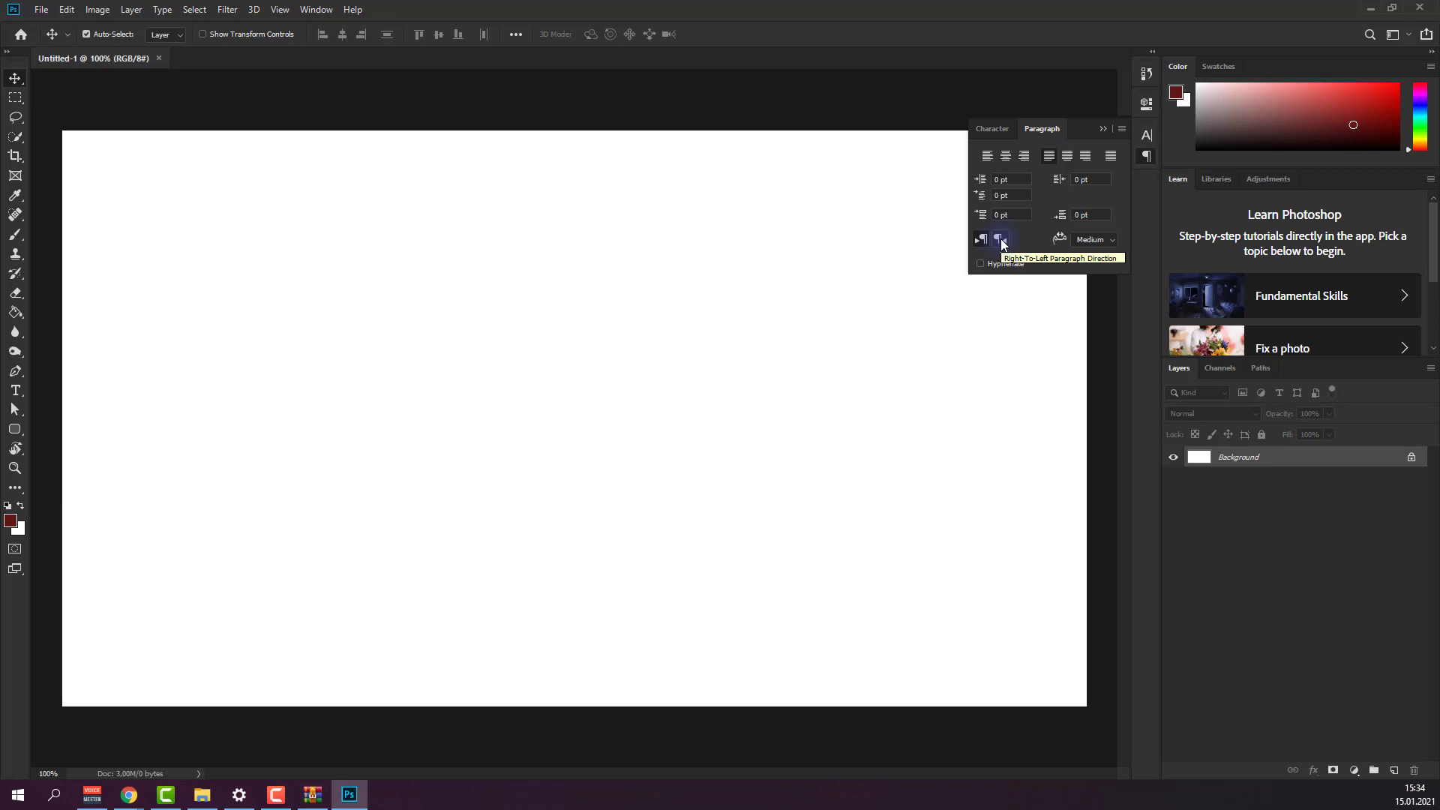
{"action": "left_click", "coordinate": [1372, 10]}
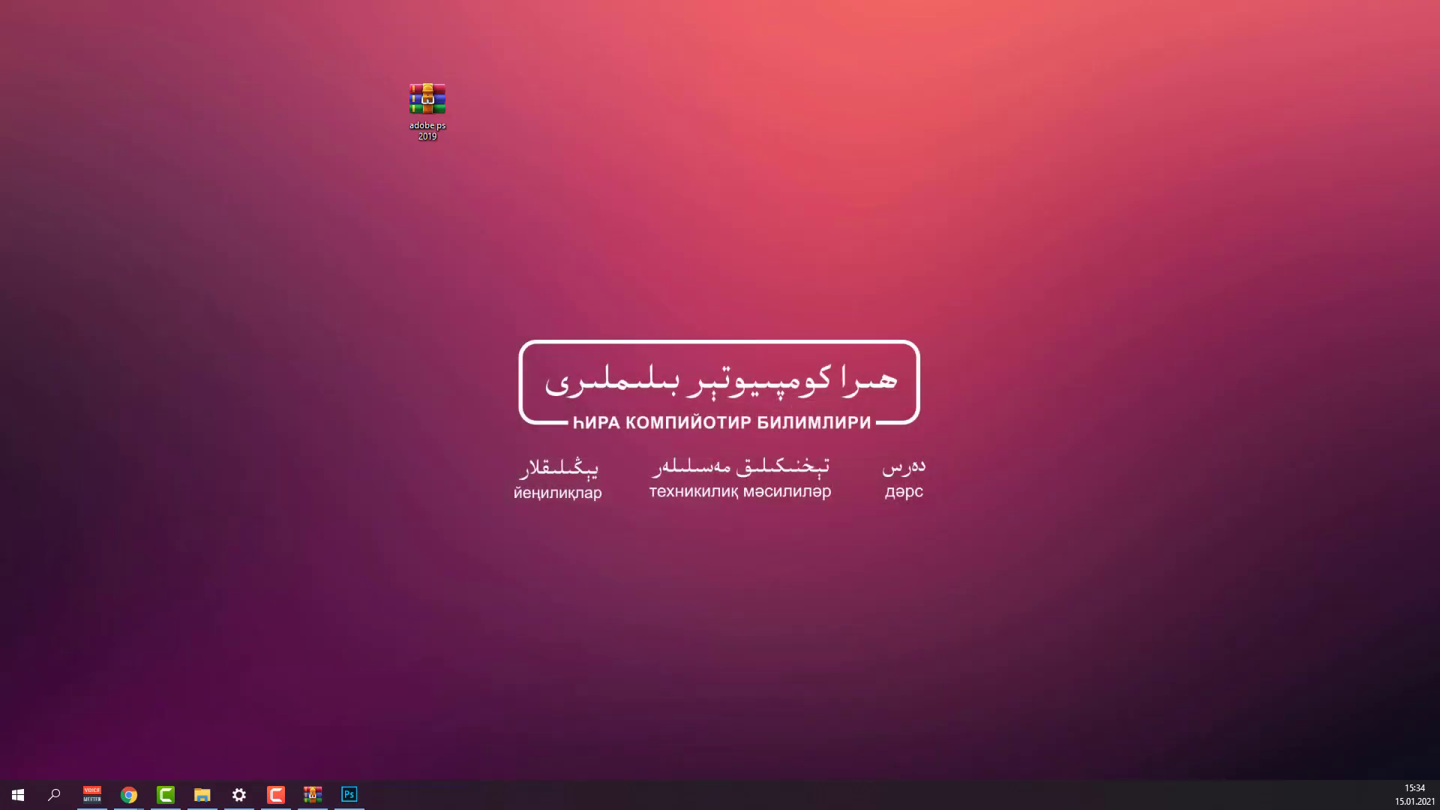